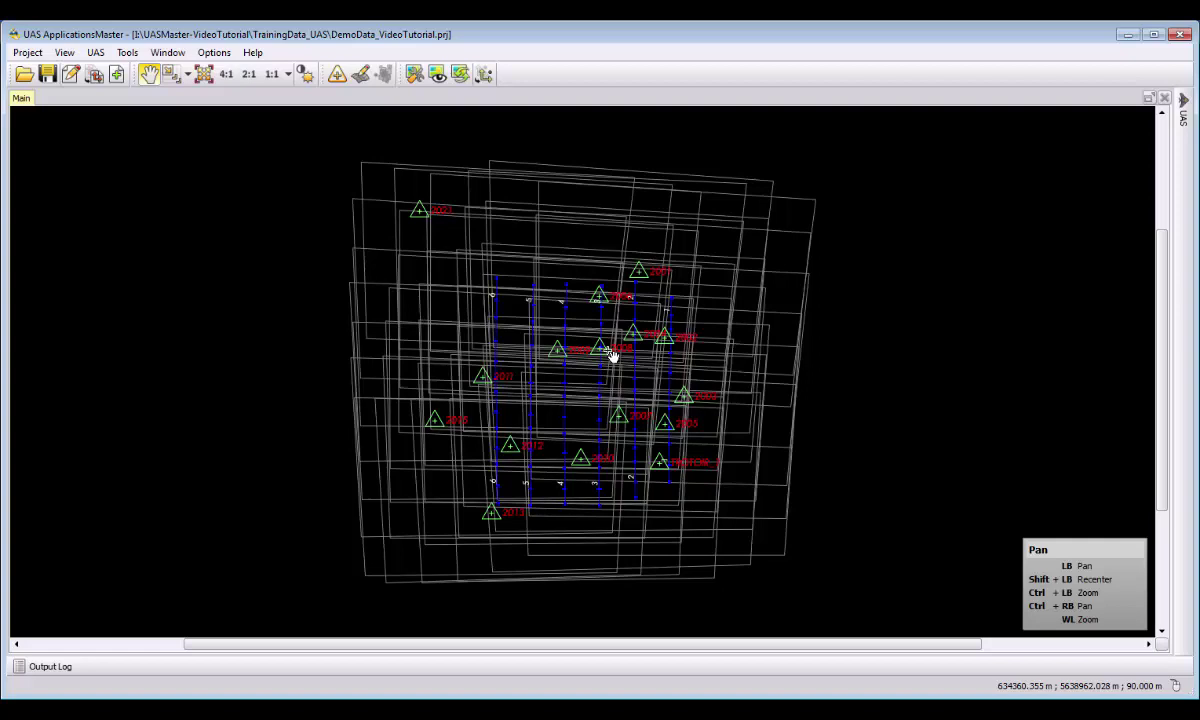
# Start the georeferencing module, UAS Measurement, for the DemoData_VideoTutorial project
pyautogui.click(1181, 118)
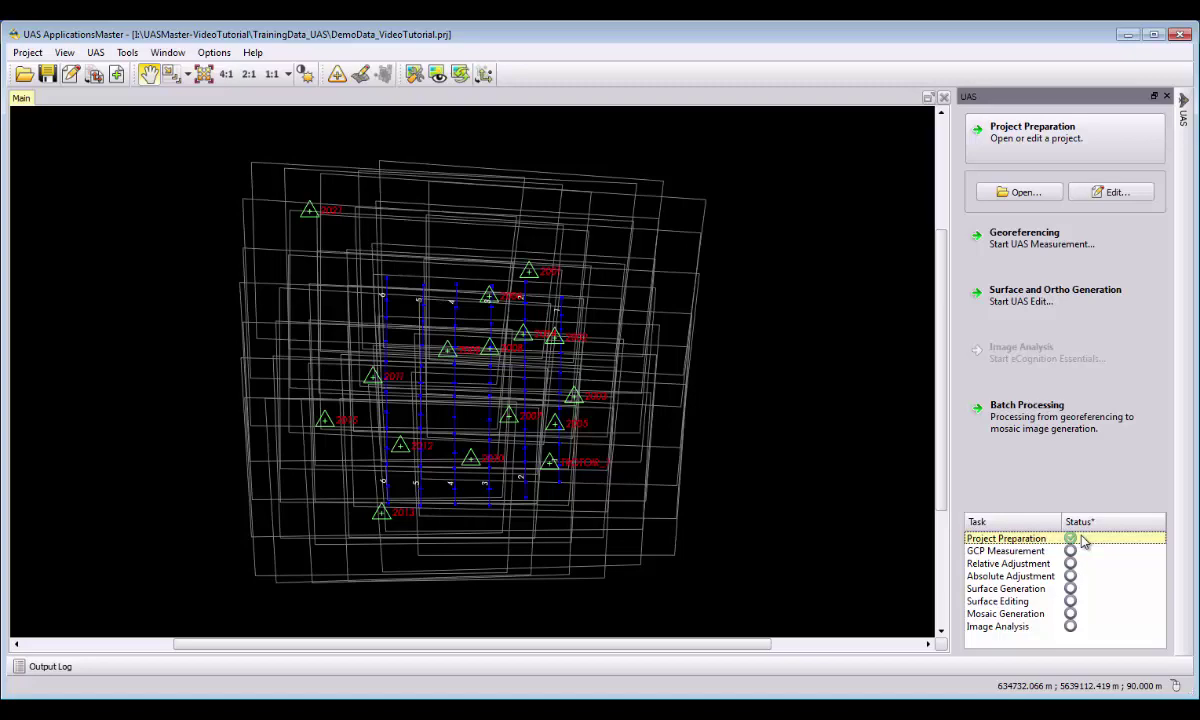
pyautogui.click(1055, 245)
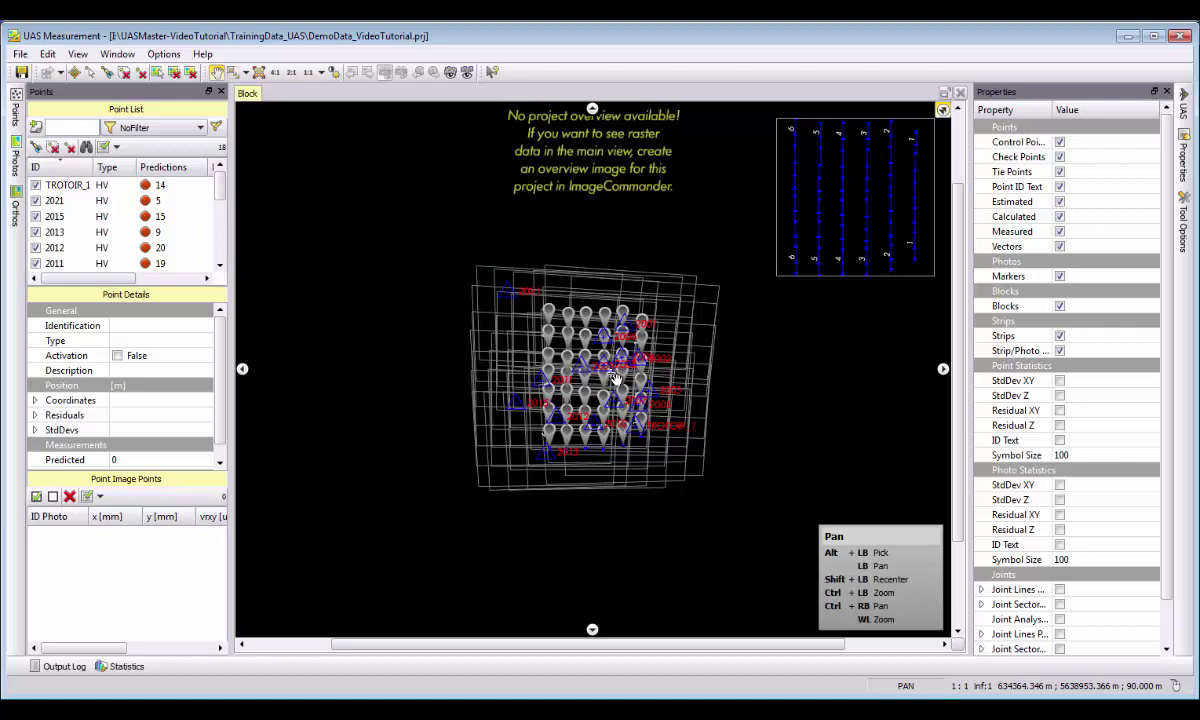
# Display the block in a Topo view and set its stamp size to Large
pyautogui.click(78, 55)
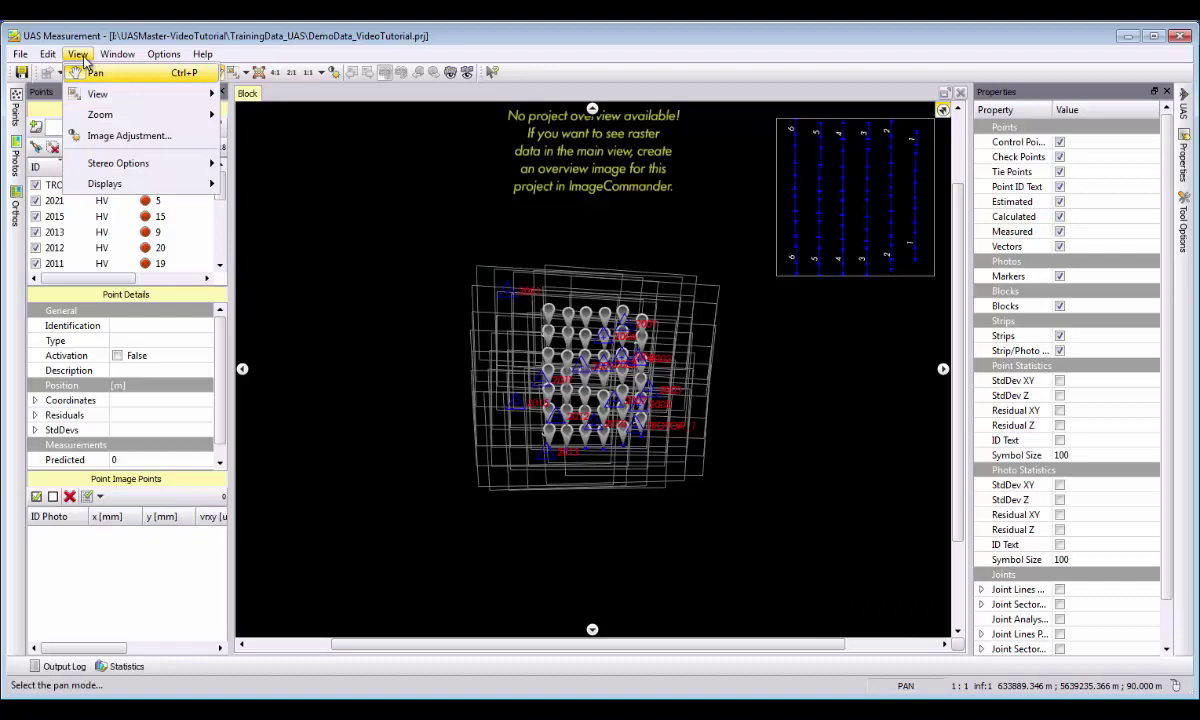
pyautogui.moveTo(95, 183)
pyautogui.click(258, 204)
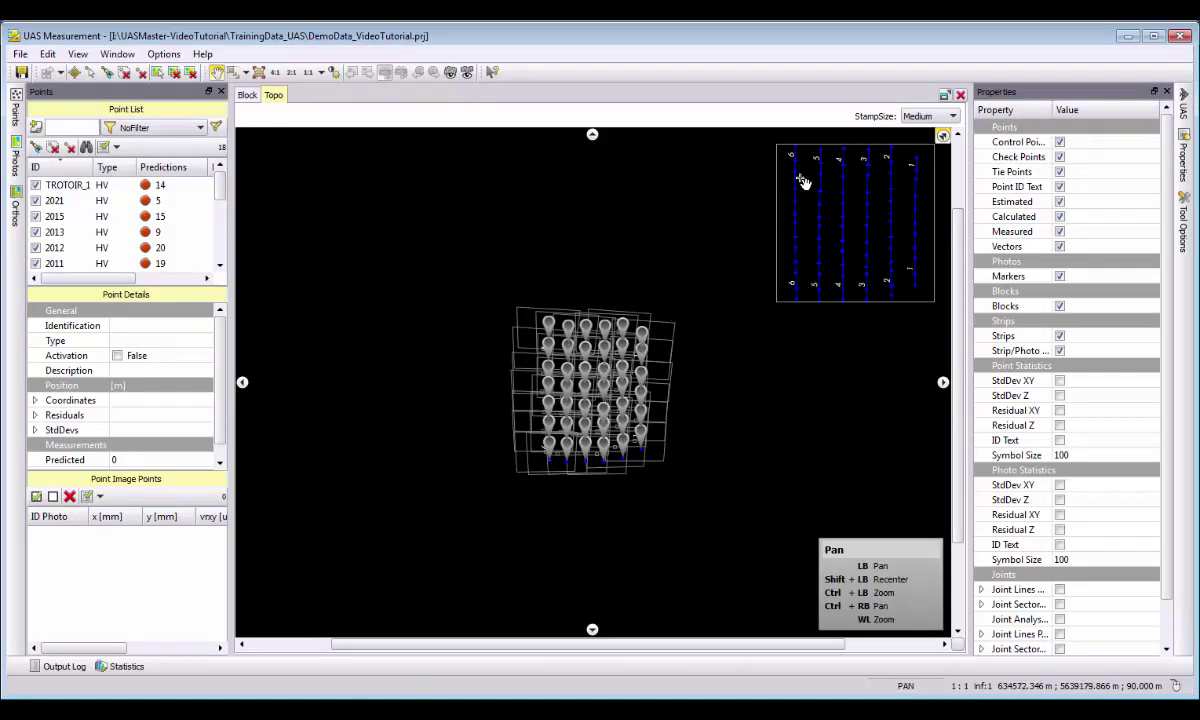
pyautogui.click(916, 117)
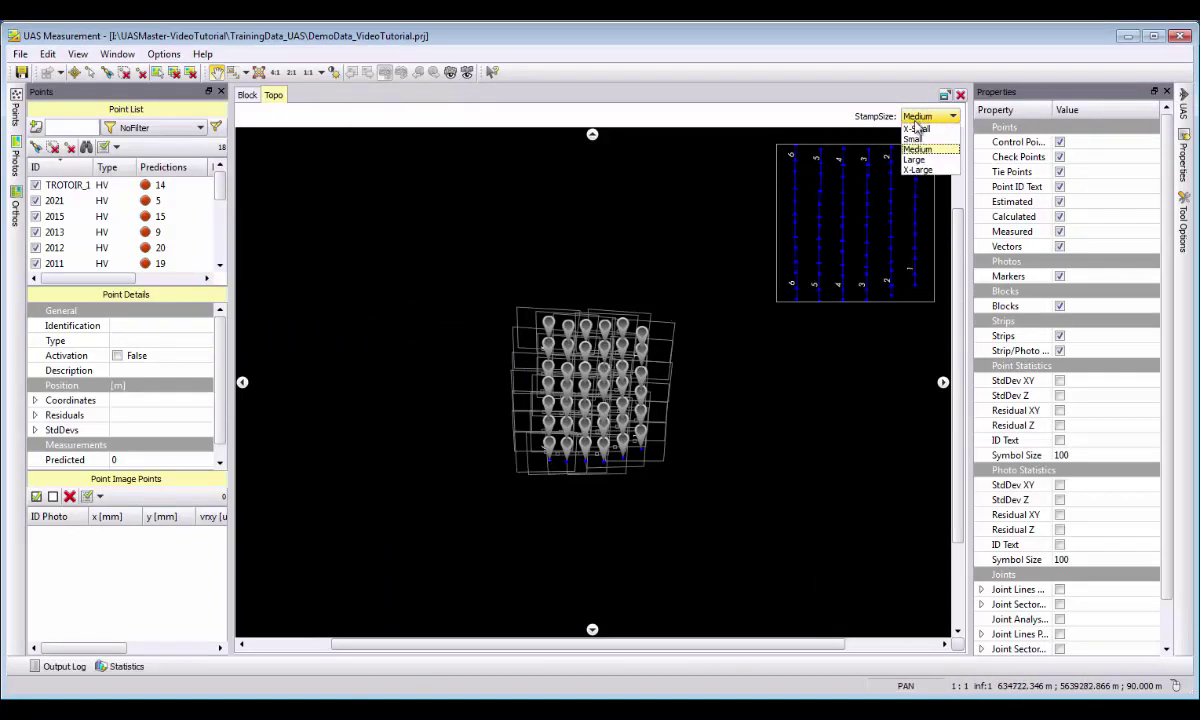
pyautogui.click(918, 159)
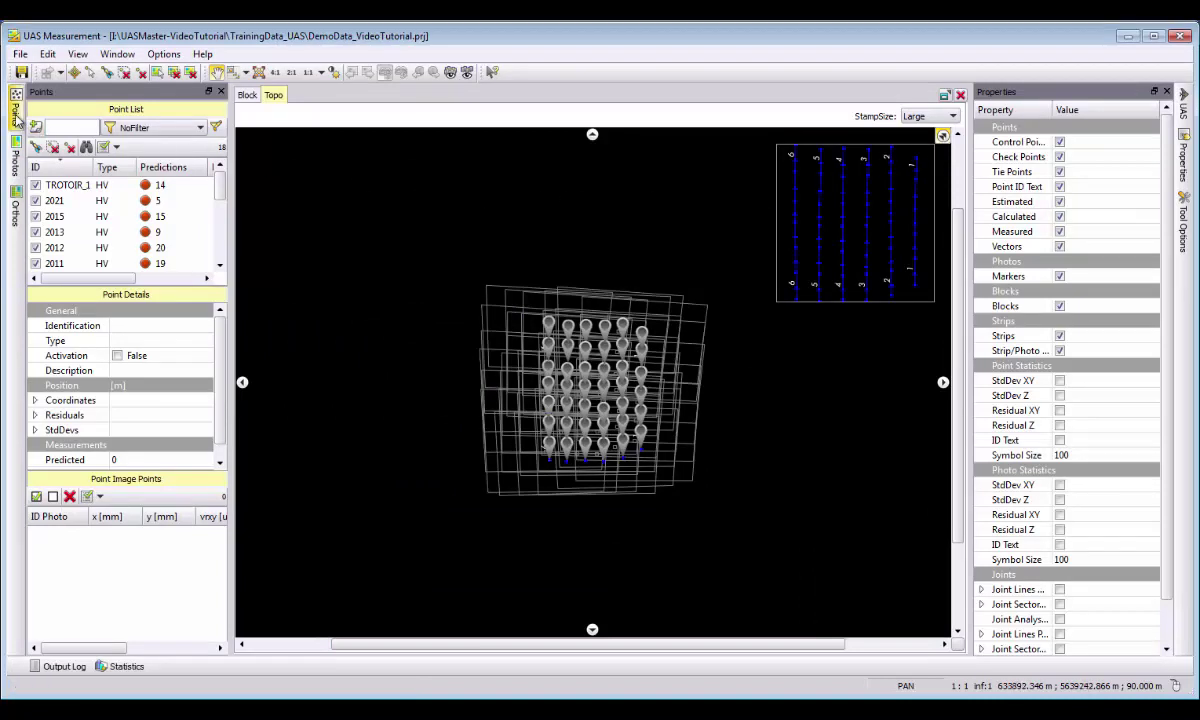
# Select all photos in the photo list and display their images in the Topo view
pyautogui.click(14, 145)
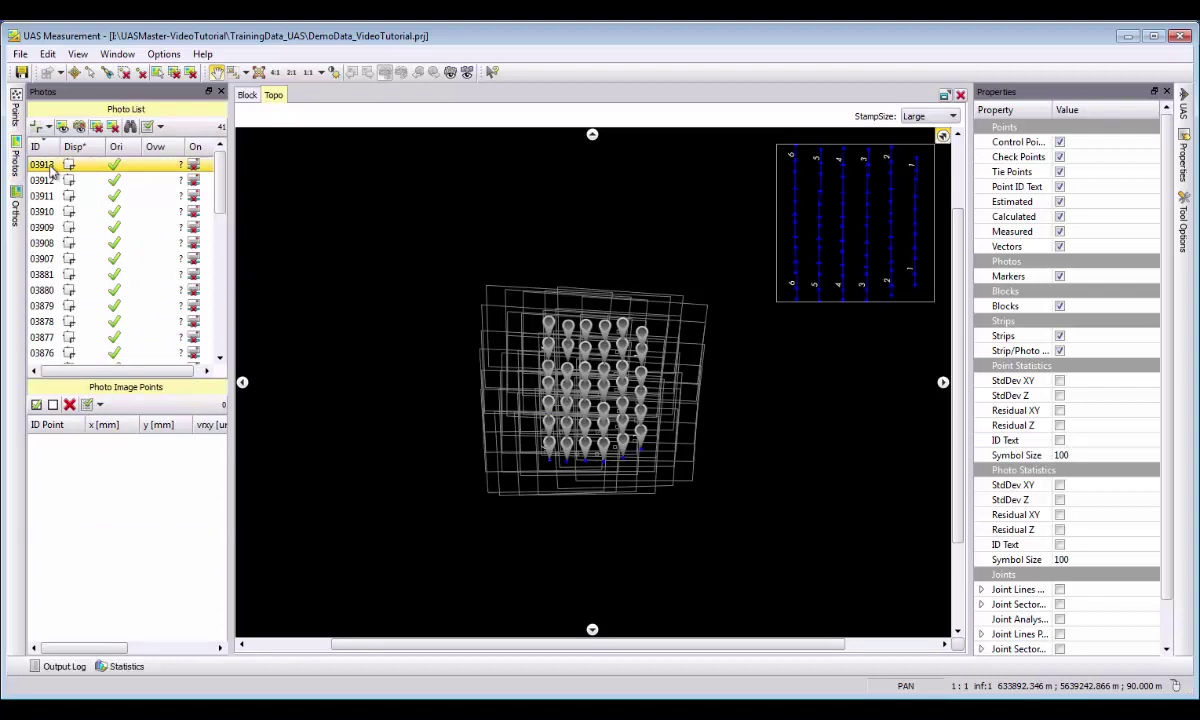
pyautogui.click(50, 166)
pyautogui.hotkey('ctrl', 'a')
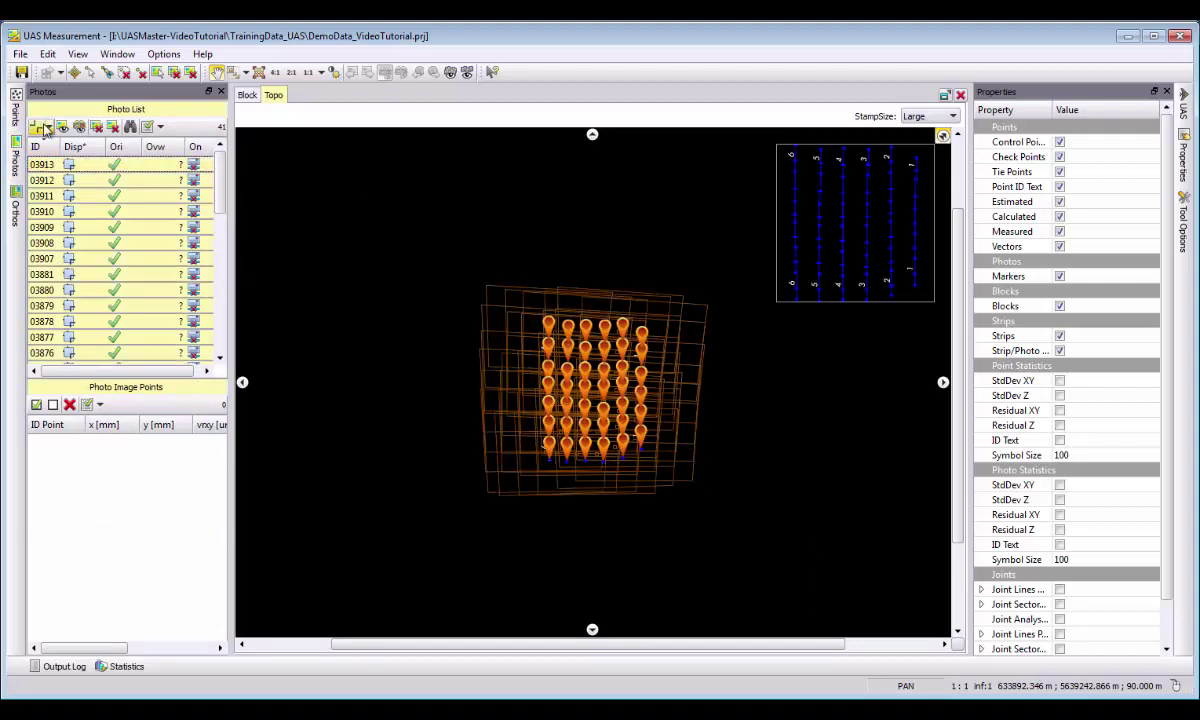
pyautogui.click(45, 127)
pyautogui.click(57, 147)
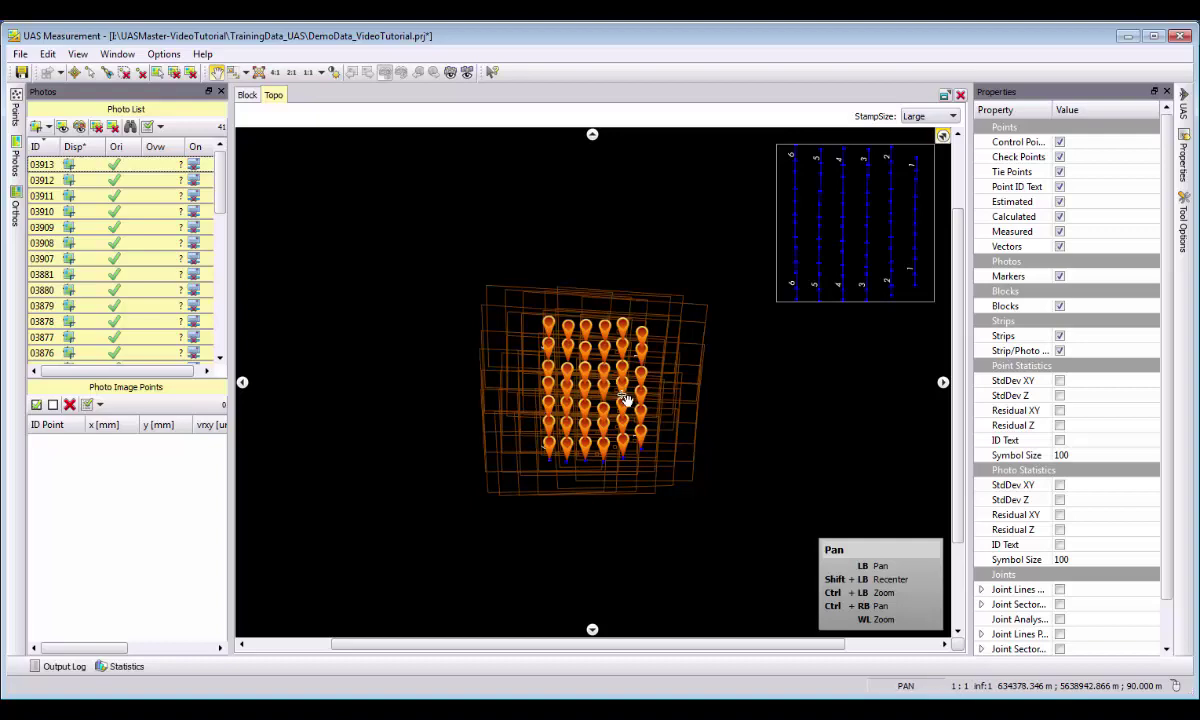
pyautogui.scroll(5, 624, 398)
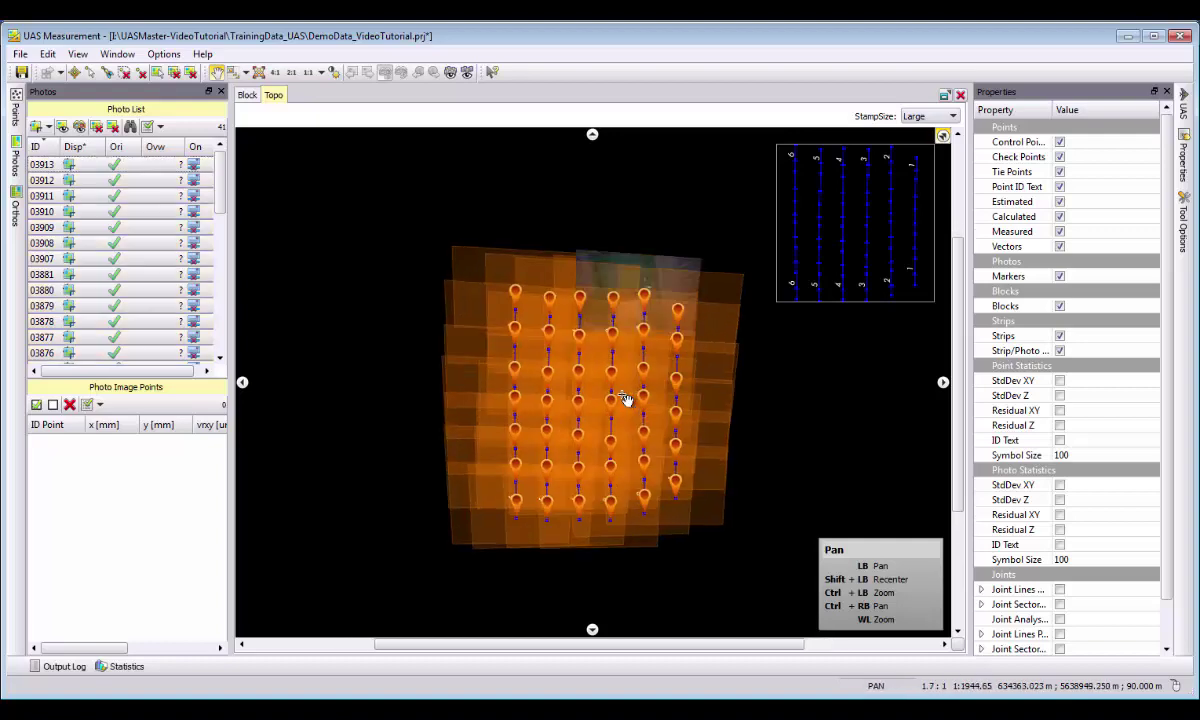
pyautogui.scroll(5, 624, 398)
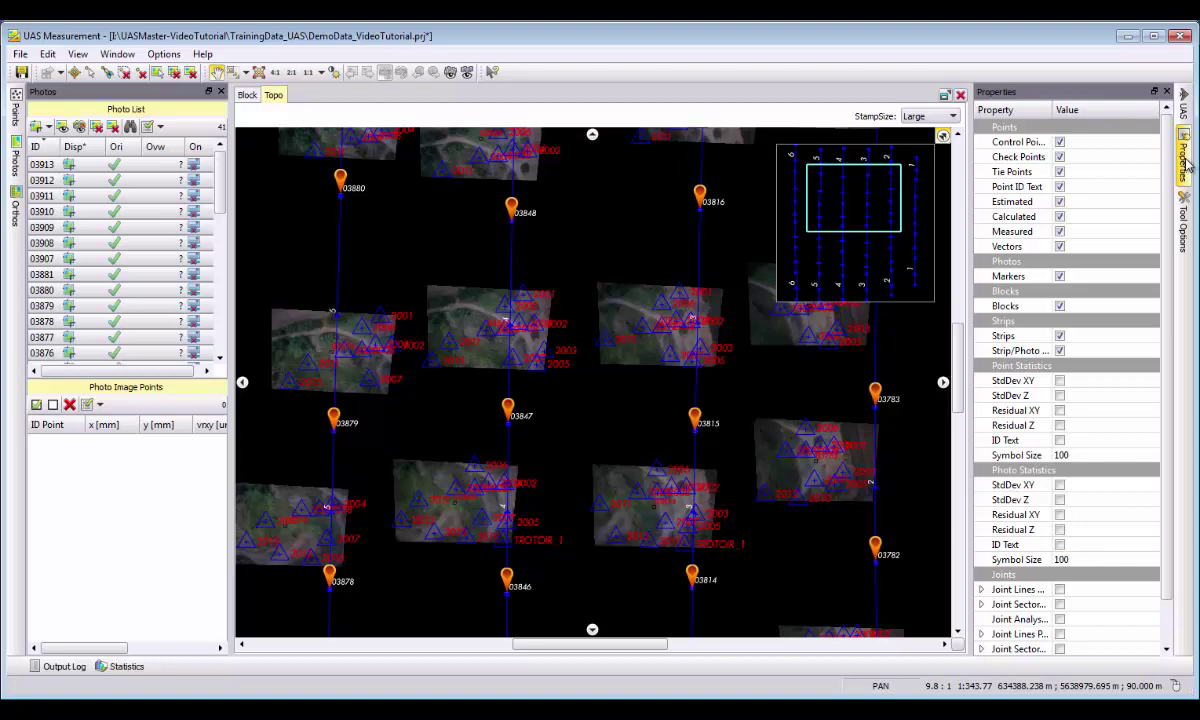
# Hide the control points in the Topo view and inspect the image stamps across neighbouring strips
pyautogui.moveTo(1055, 112); pyautogui.dragTo(1079, 112)
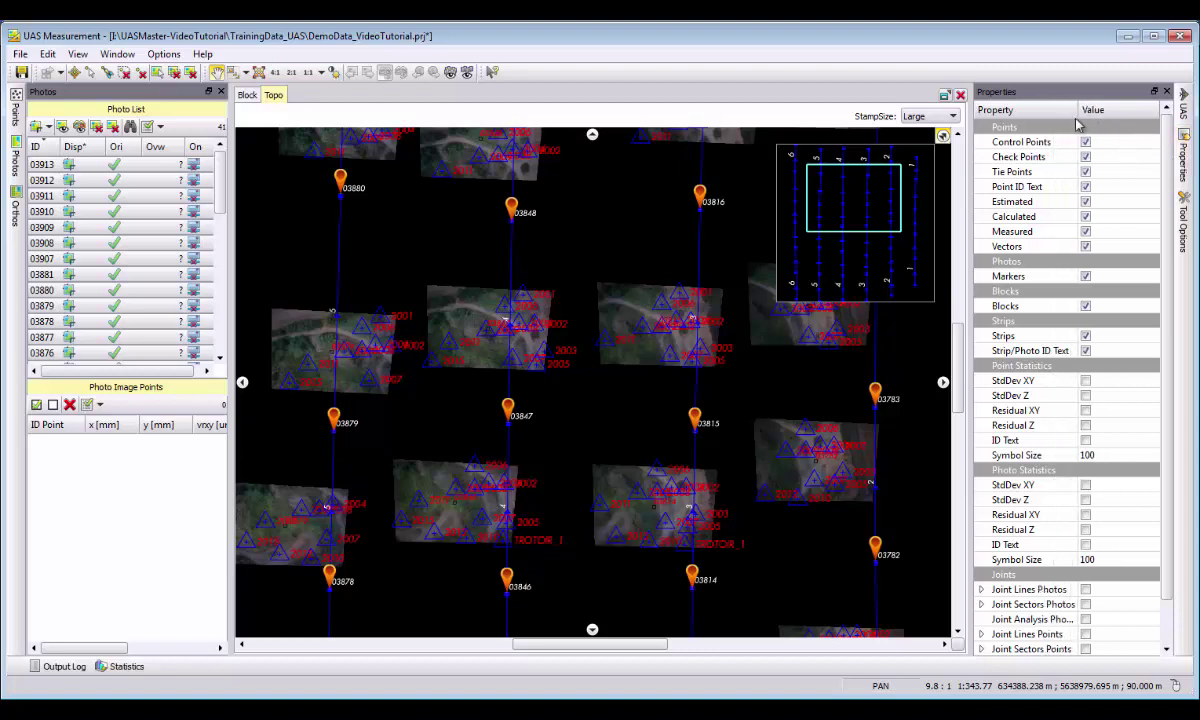
pyautogui.click(1086, 145)
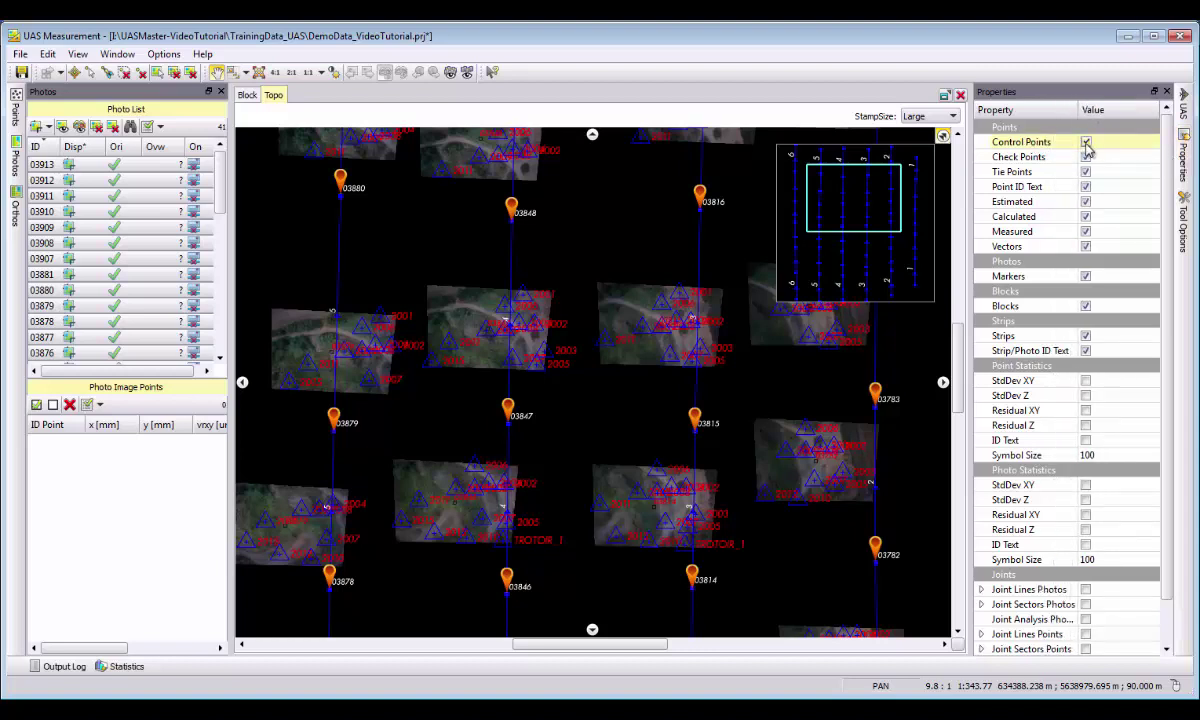
pyautogui.click(1086, 144)
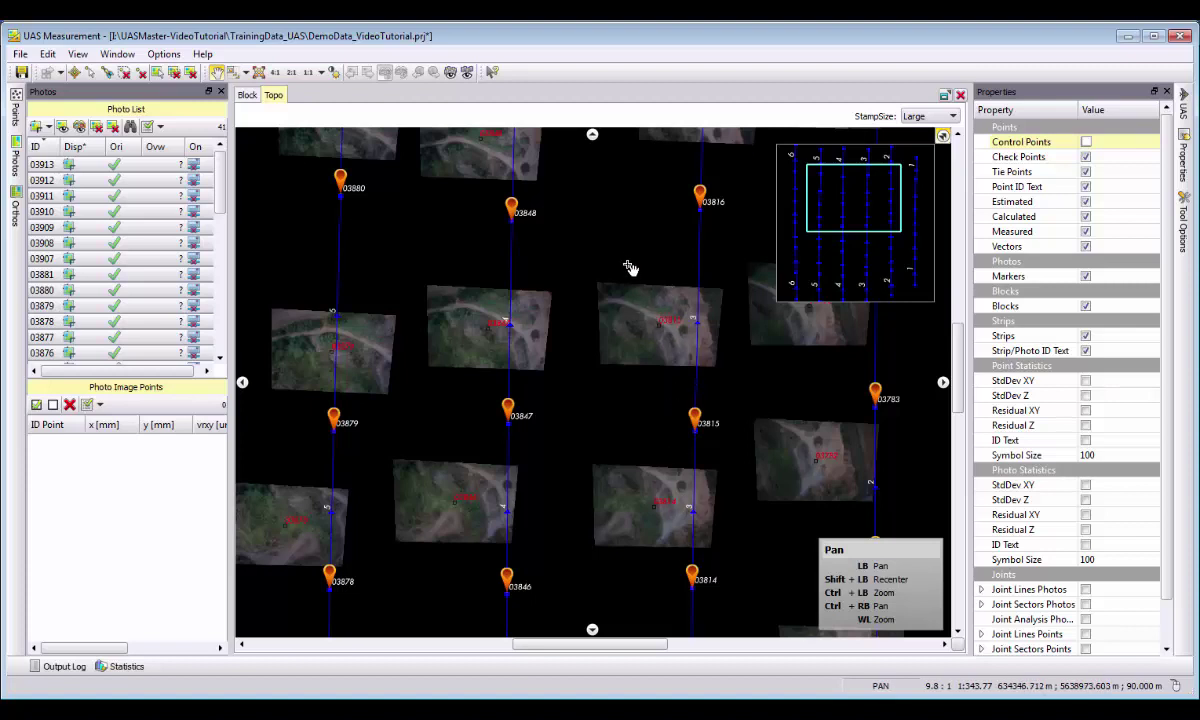
pyautogui.moveTo(630, 268); pyautogui.dragTo(578, 311)
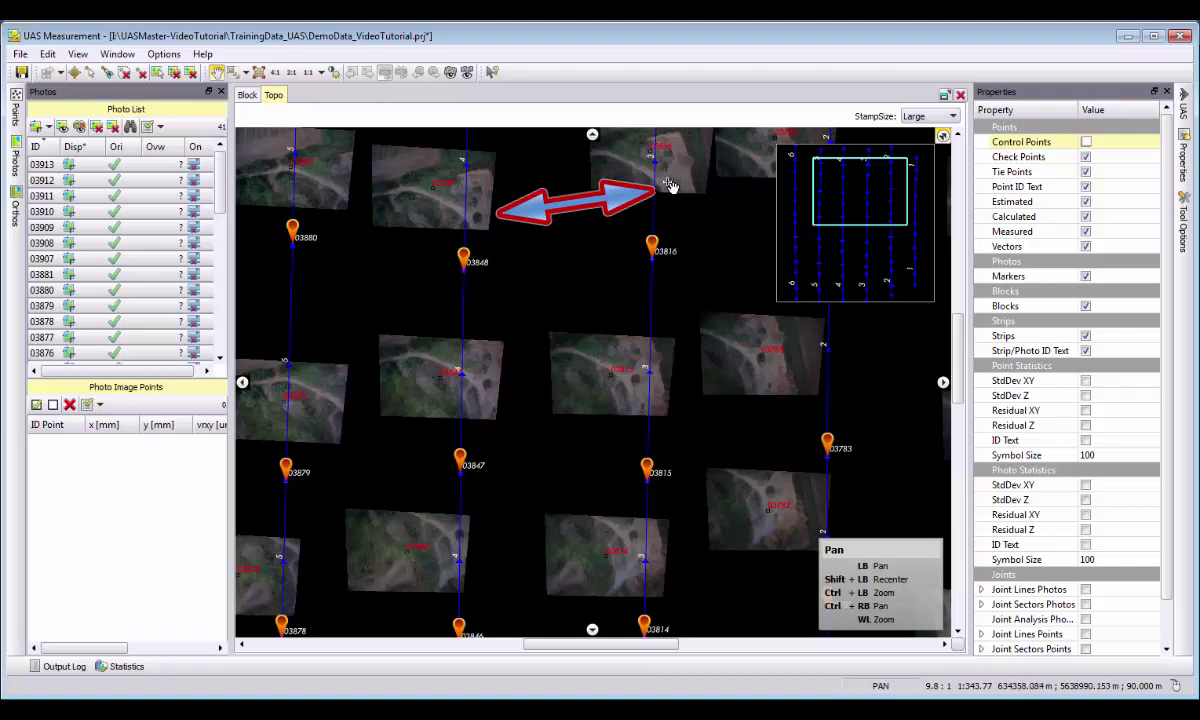
pyautogui.moveTo(715, 187); pyautogui.dragTo(434, 228)
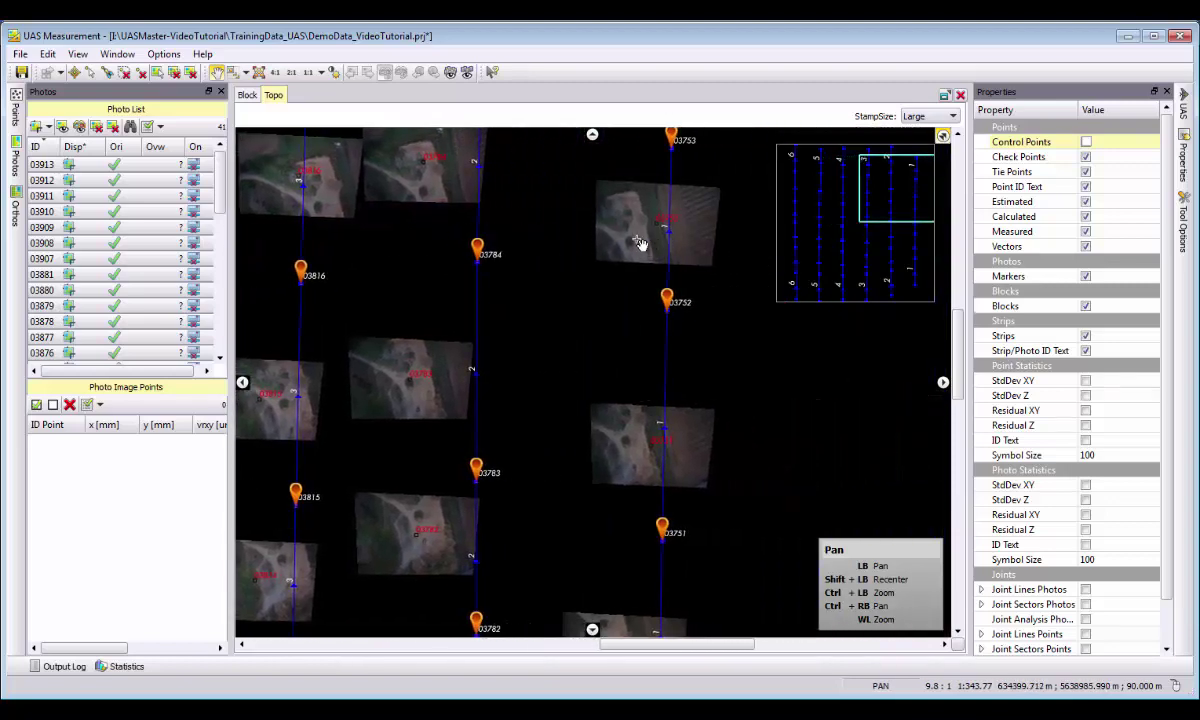
pyautogui.moveTo(365, 330); pyautogui.dragTo(584, 265)
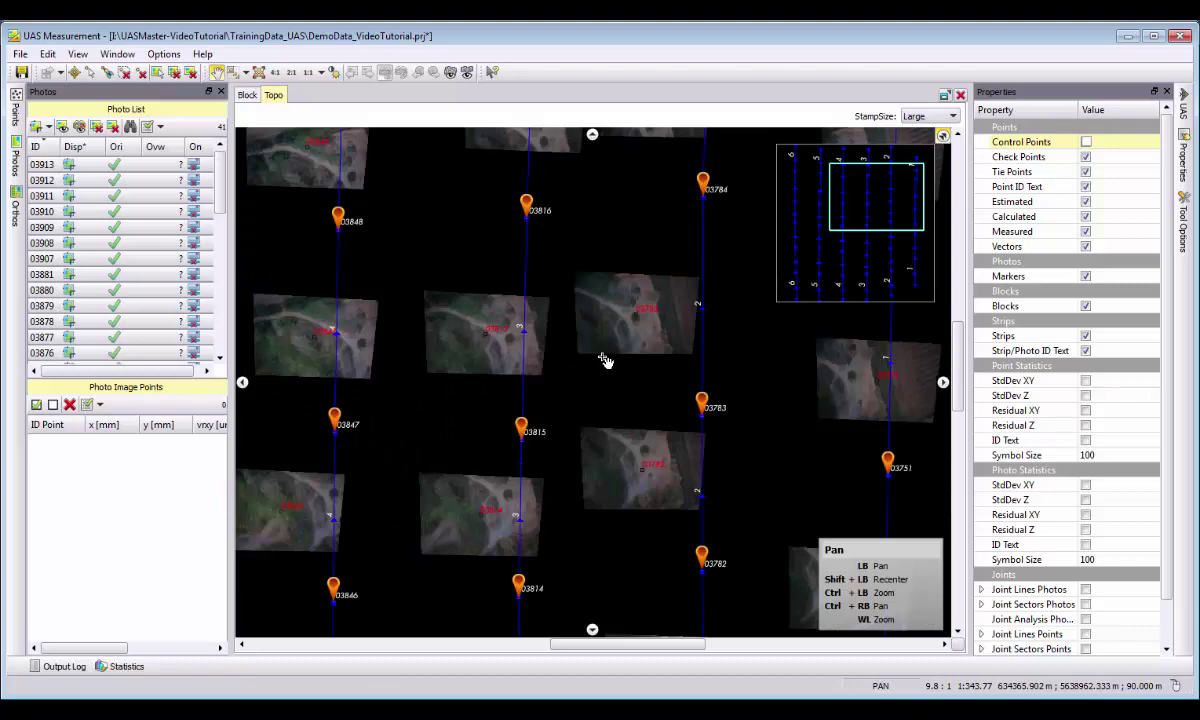
pyautogui.scroll(-6, 605, 360)
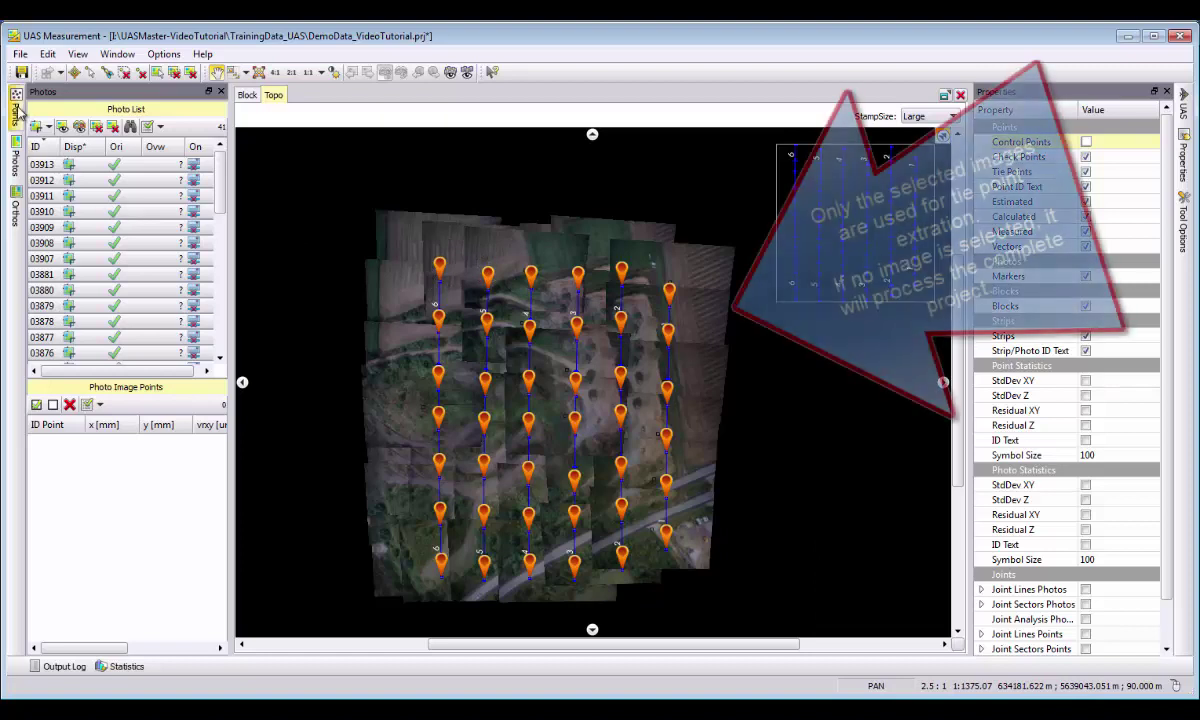
# Try out photo selections in the photo list, ending with the range from 03910 to 03879
pyautogui.click(90, 196)
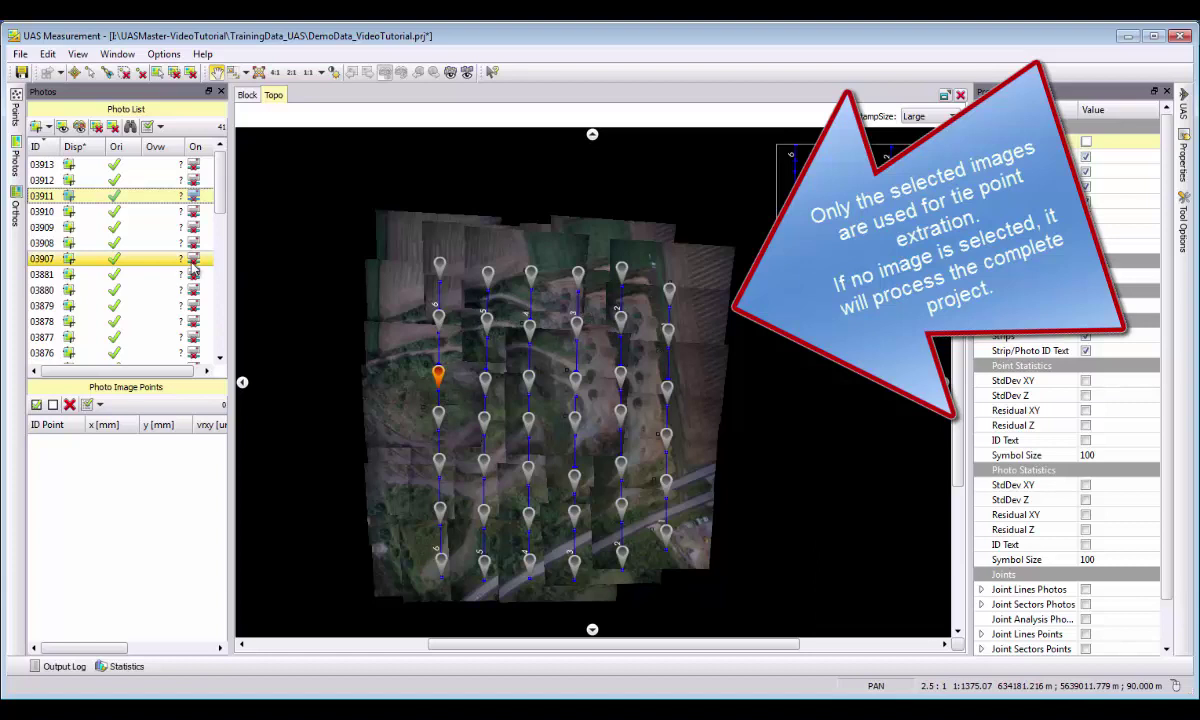
pyautogui.click(114, 258)
pyautogui.hotkey('ctrl', 'a')
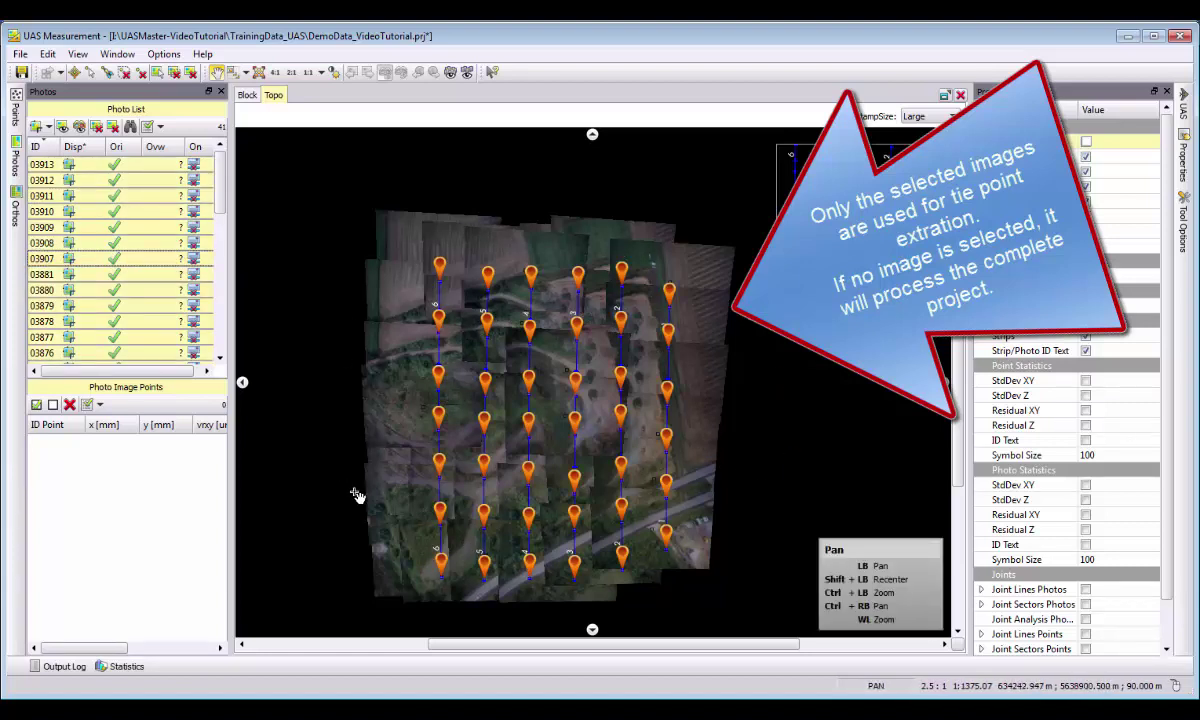
pyautogui.click(108, 211)
pyautogui.keyDown('ctrl'); pyautogui.click(101, 307); pyautogui.keyUp('ctrl')
pyautogui.keyDown('shift'); pyautogui.click(101, 308); pyautogui.keyUp('shift')
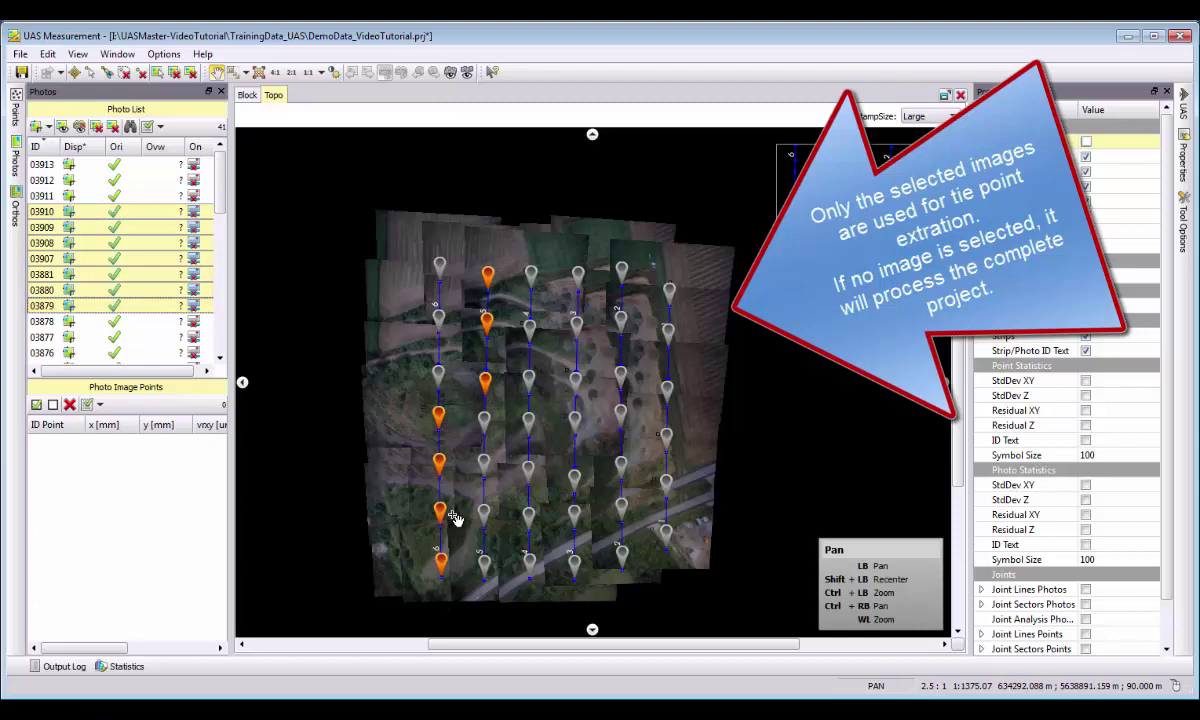
# Clear the image selection so that no individual photos limit the tie-point extraction
pyautogui.click(47, 54)
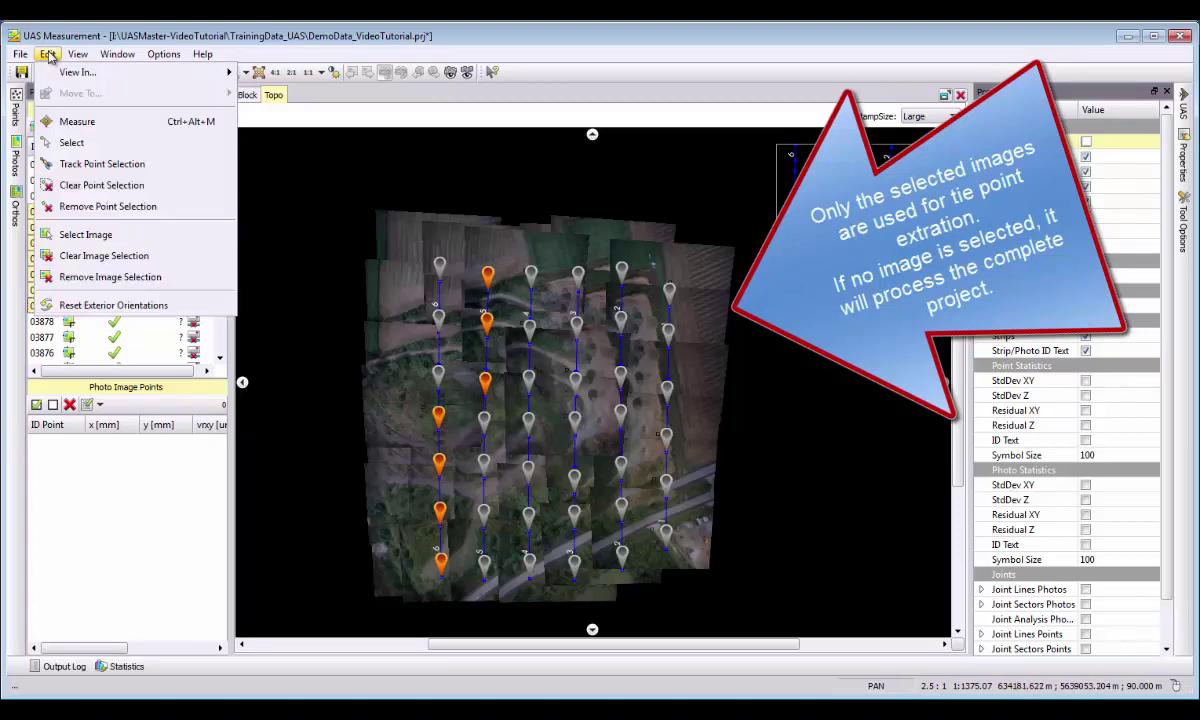
pyautogui.click(95, 256)
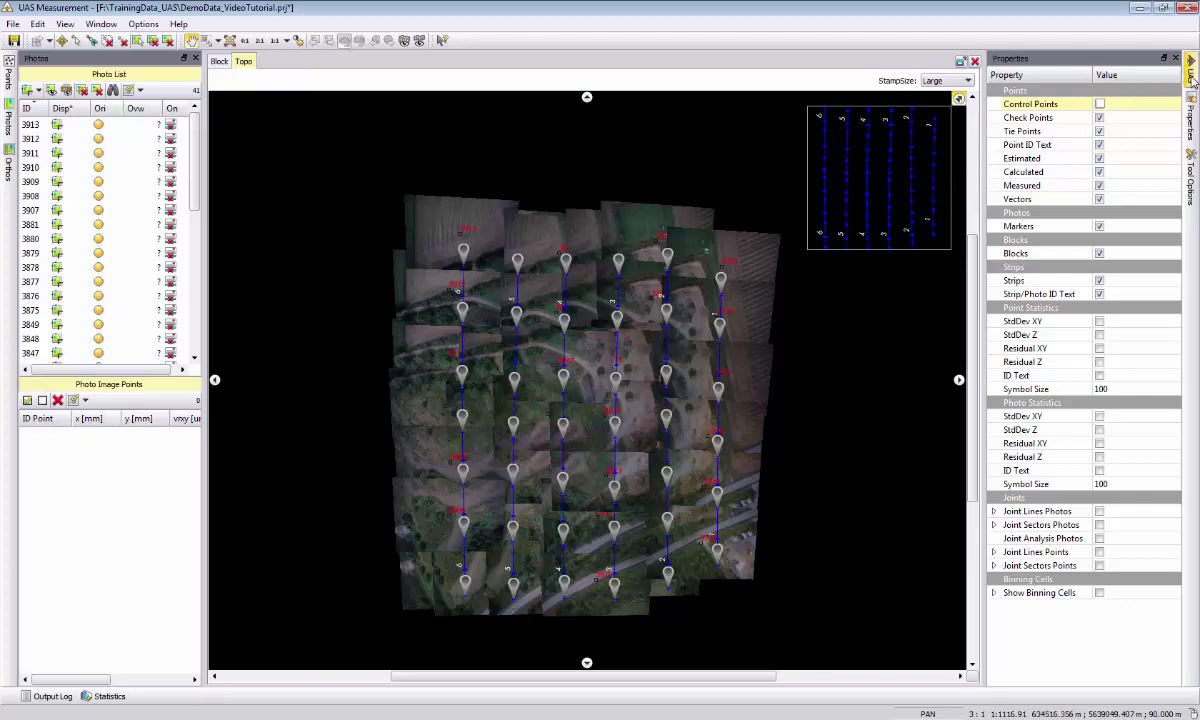
# Open the tie-point extraction parameters and add a new strategy named Demo
pyautogui.click(1191, 72)
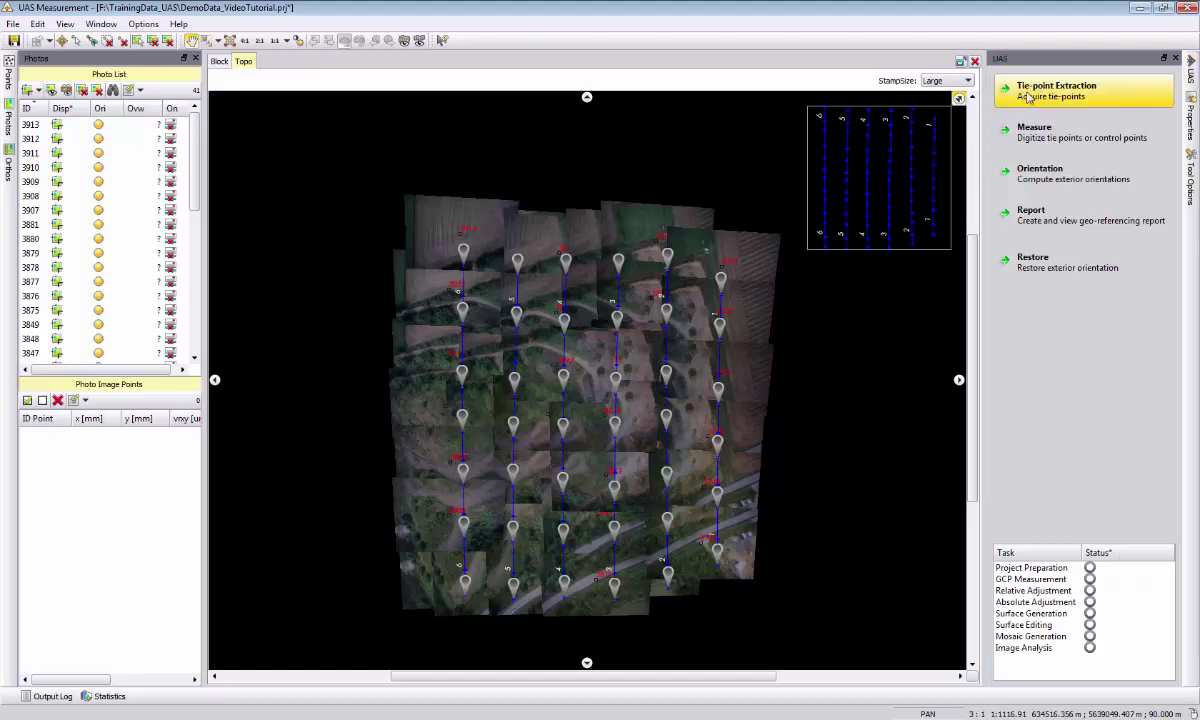
pyautogui.click(1066, 95)
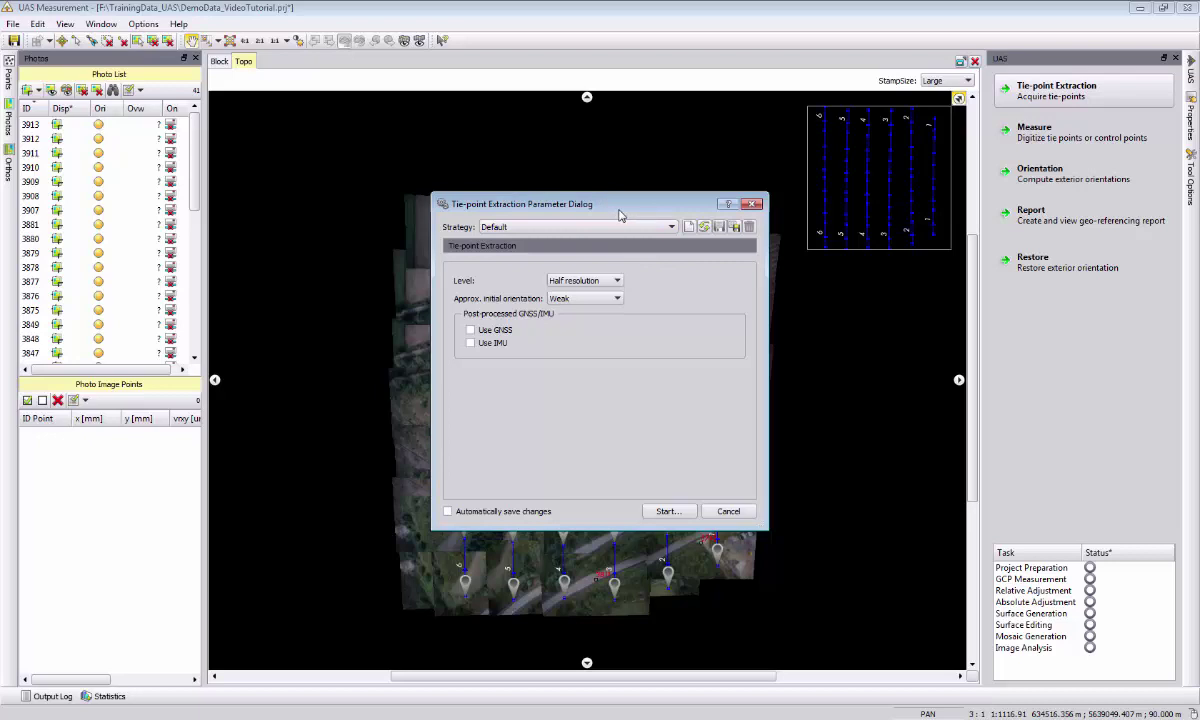
pyautogui.click(690, 228)
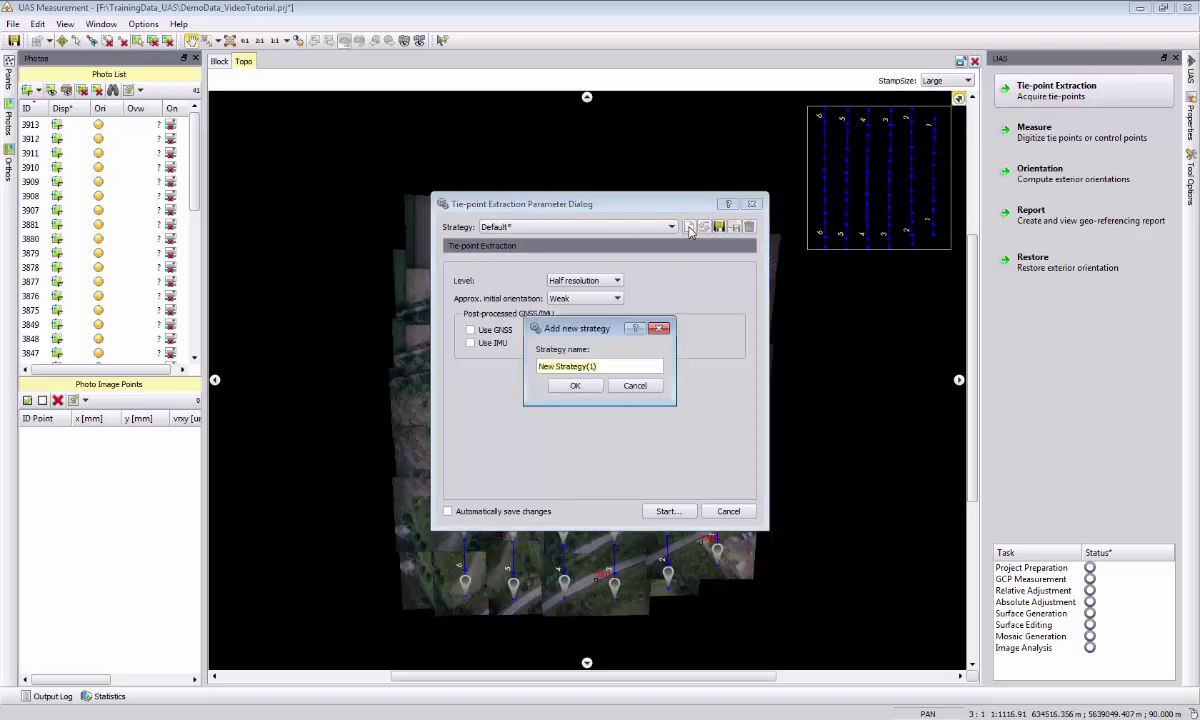
pyautogui.write('Demo')
pyautogui.press('Return')
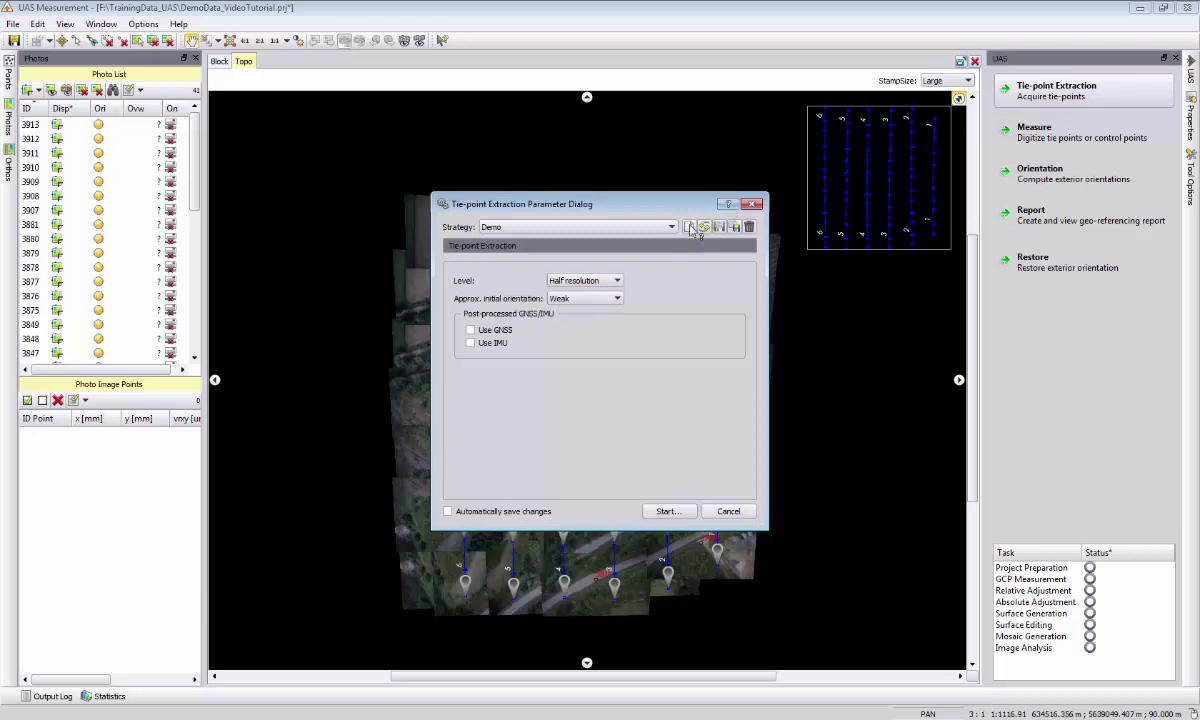
# Enable the use of post-processed GNSS and start the tie-point extraction with the Demo strategy
pyautogui.click(604, 288)
pyautogui.moveTo(606, 303)
pyautogui.click(470, 330)
pyautogui.click(683, 512)
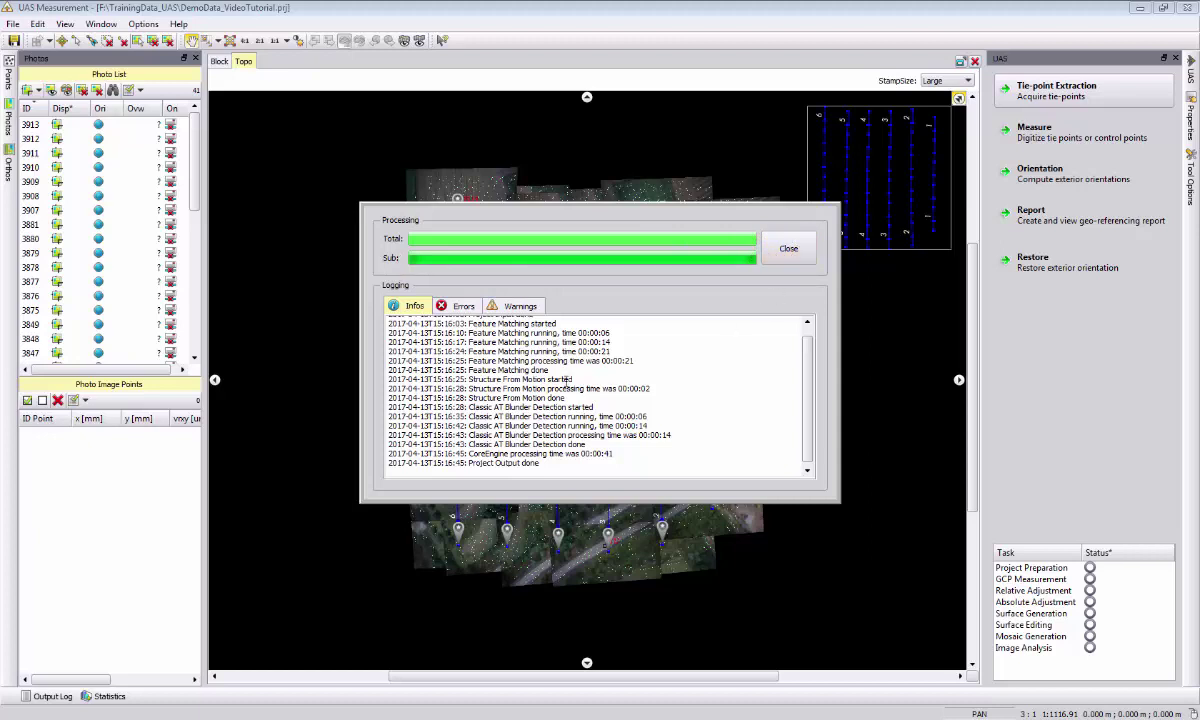
# Read through the processing log, focusing on the Feature Matching and Structure From Motion entries
pyautogui.scroll(1, 472, 399)
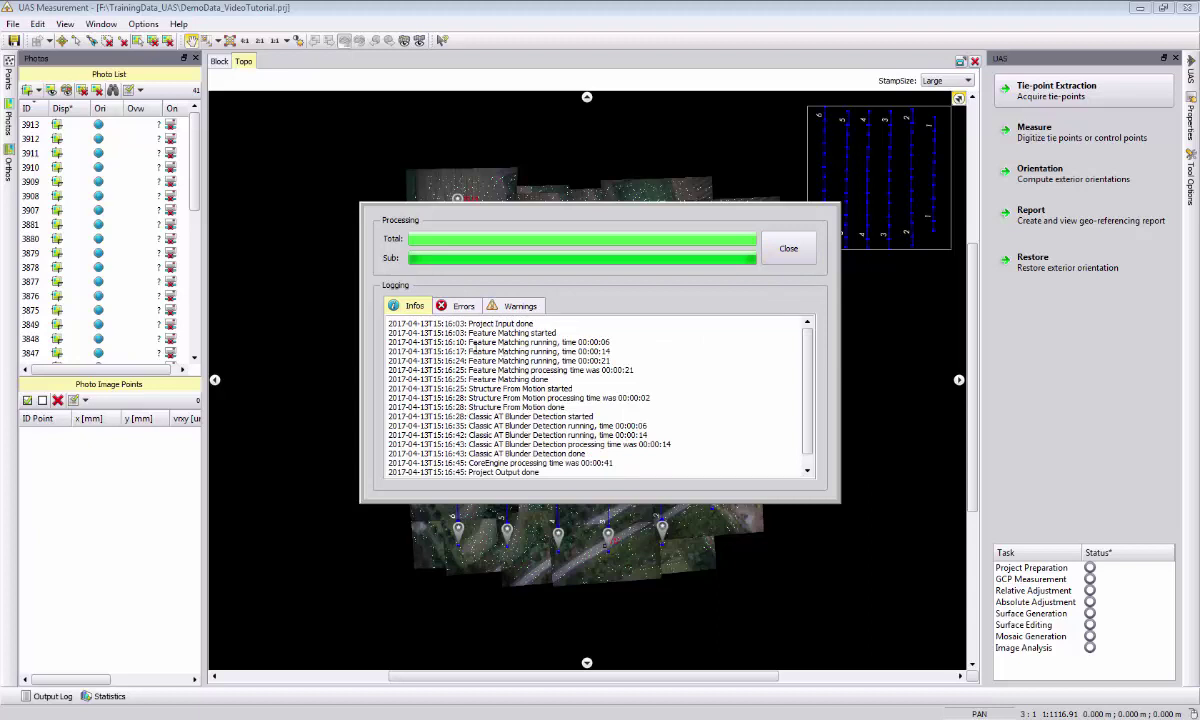
pyautogui.scroll(-1, 491, 352)
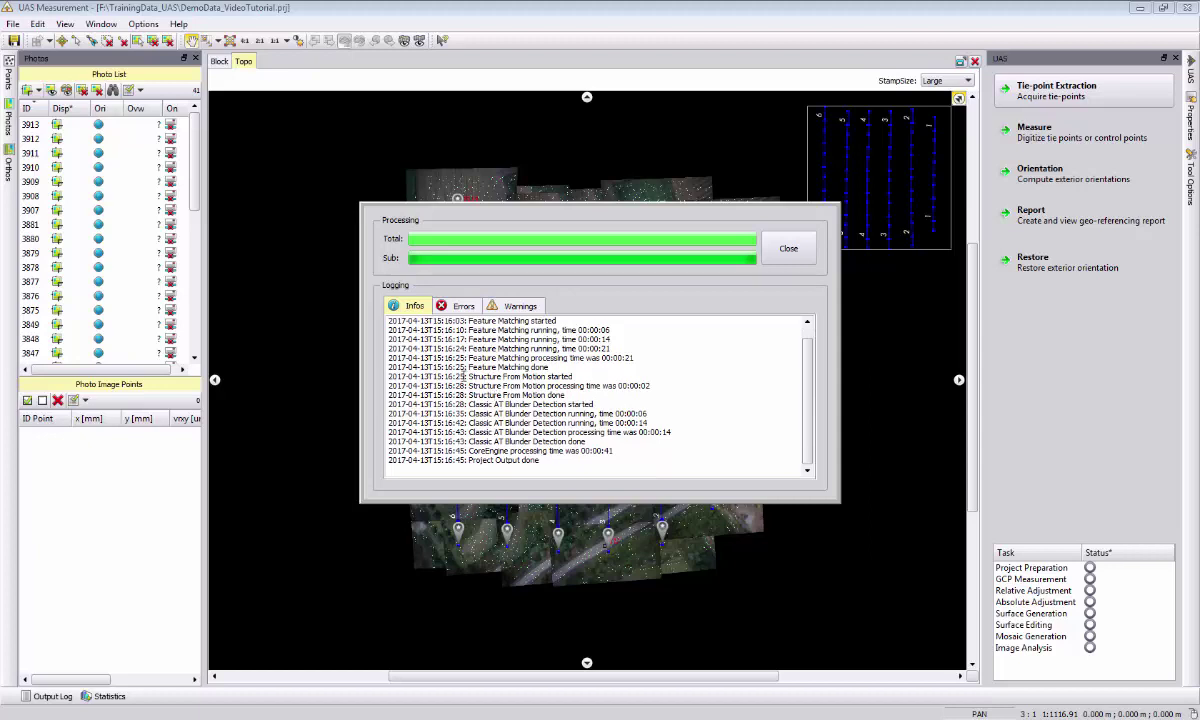
pyautogui.moveTo(463, 376); pyautogui.dragTo(559, 377)
pyautogui.click(553, 383)
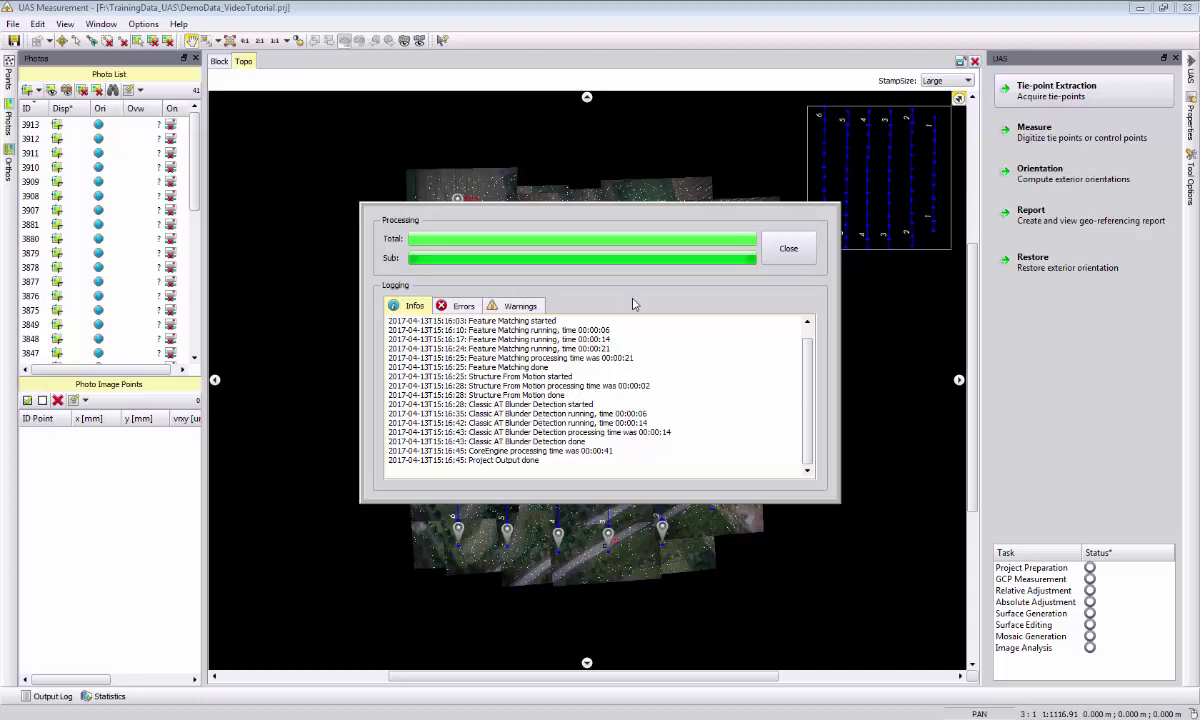
# Close the finished processing log and the Topo view to return to the block view
pyautogui.click(776, 251)
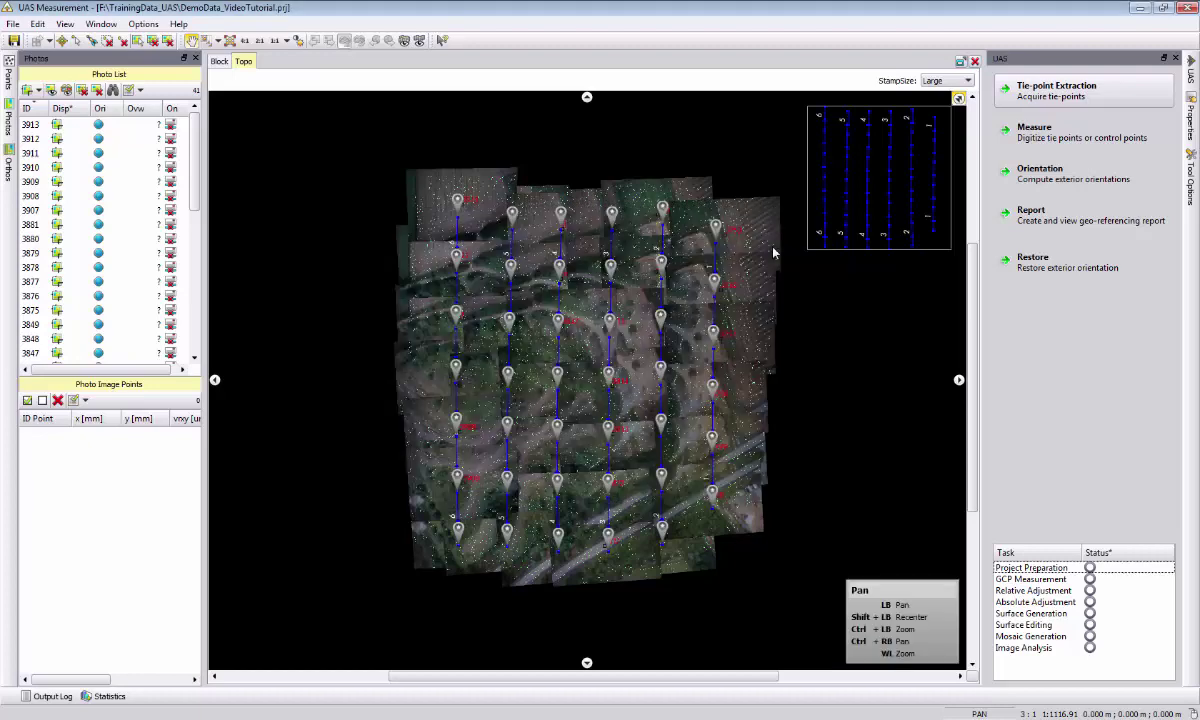
pyautogui.click(975, 61)
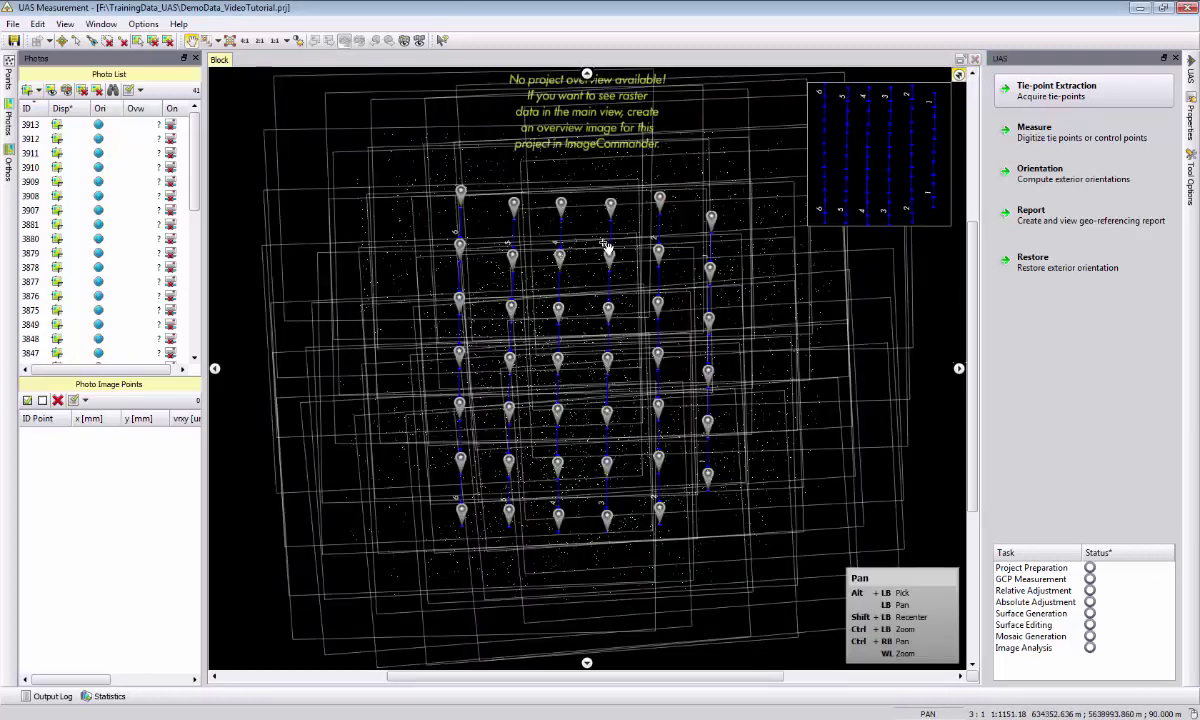